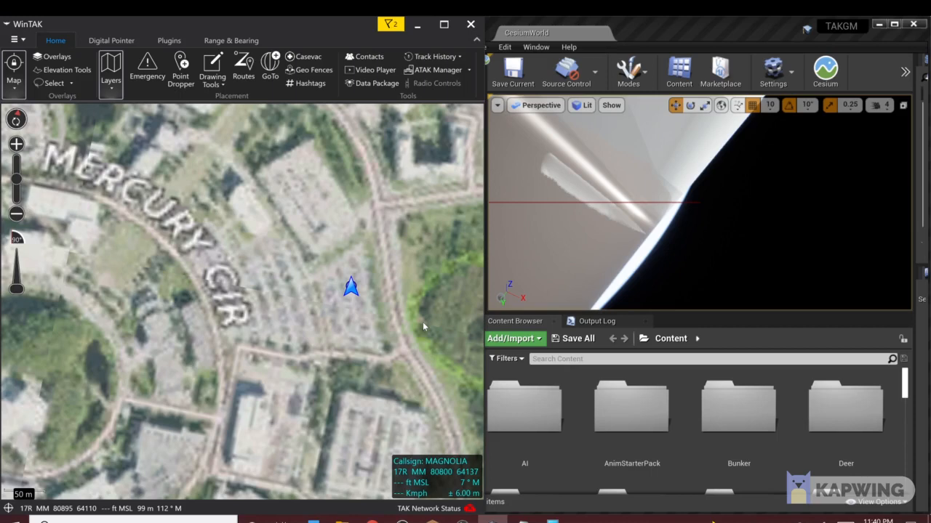
- Start playing the level in the editor and choose the scenario UCF "UCF Demo" under Select Scenario
{"action": "left_click", "coordinate": [905, 71]}
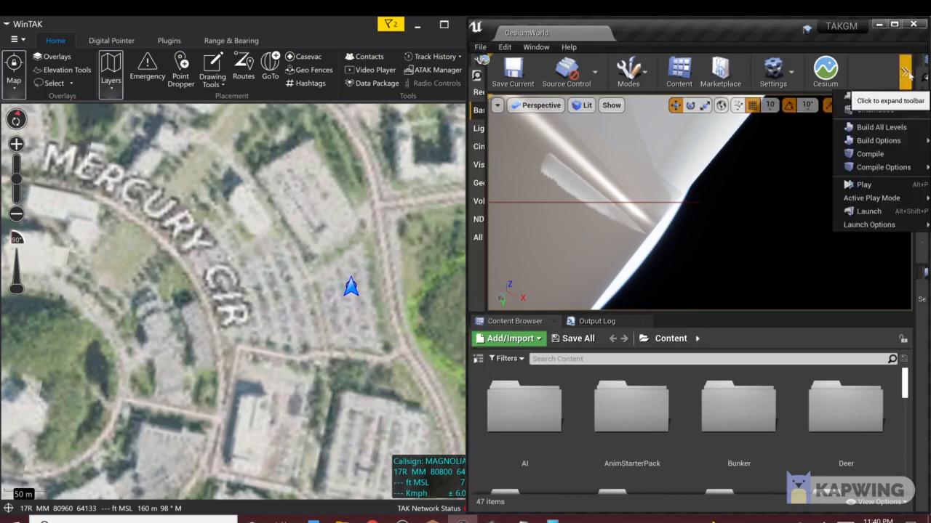
{"action": "left_click", "coordinate": [886, 184]}
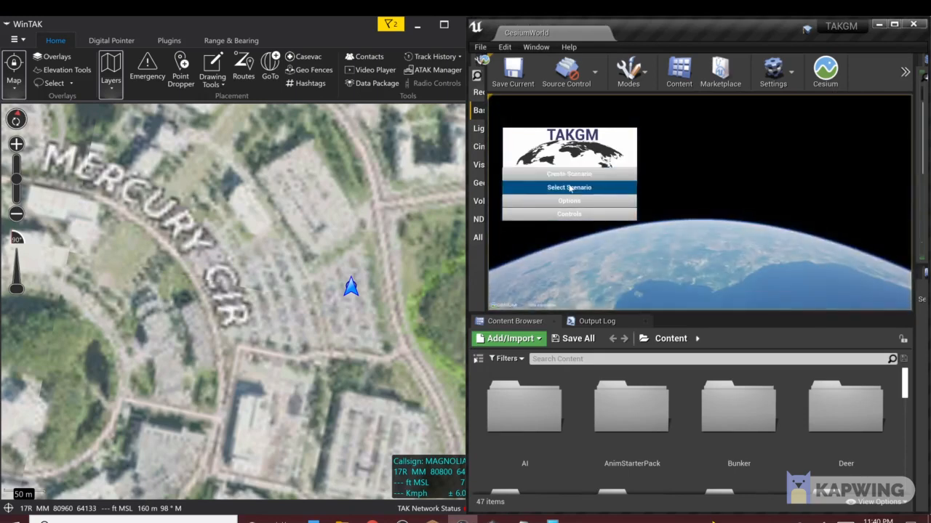
{"action": "left_click", "coordinate": [570, 191]}
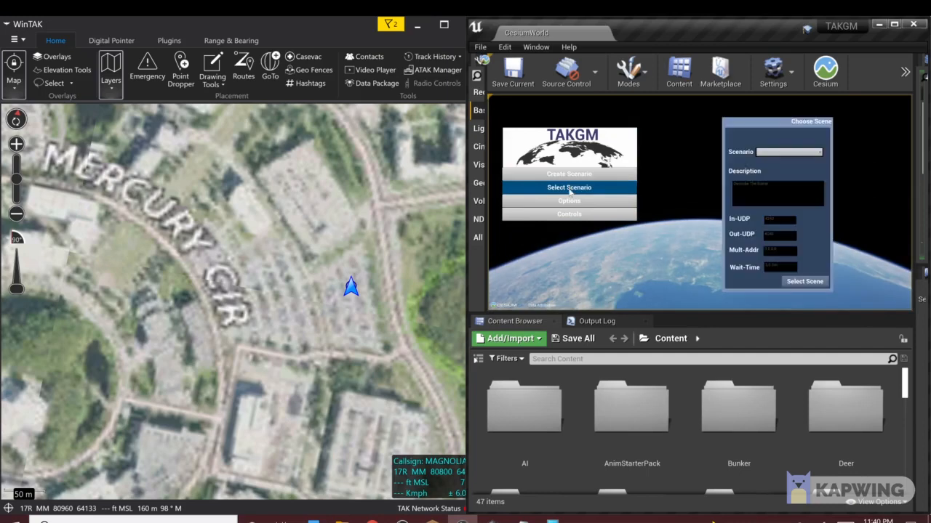
{"action": "left_click", "coordinate": [765, 163]}
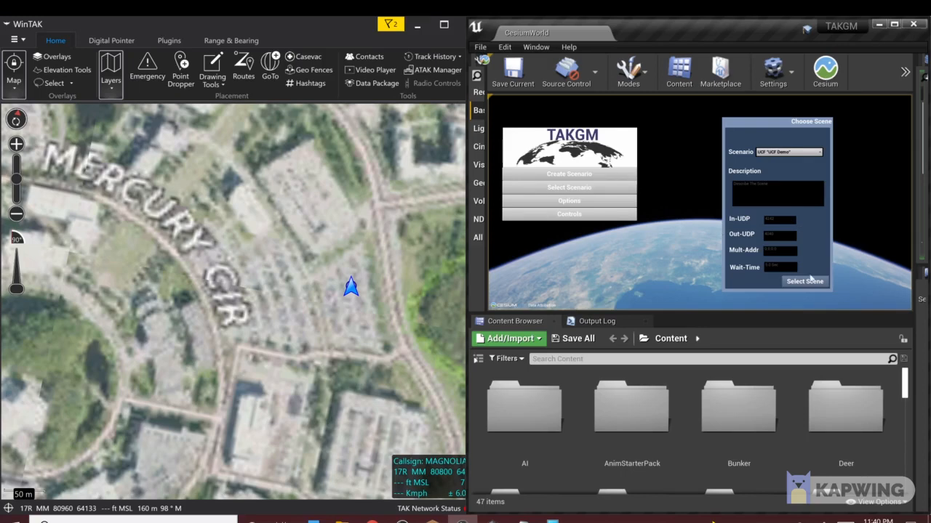
- Set the scene's In-UDP port to 5444 and its Out-UDP port to 4242
{"action": "left_click", "coordinate": [794, 221]}
{"action": "type", "text": "5444"}
{"action": "left_click", "coordinate": [780, 235]}
{"action": "type", "text": "4242"}
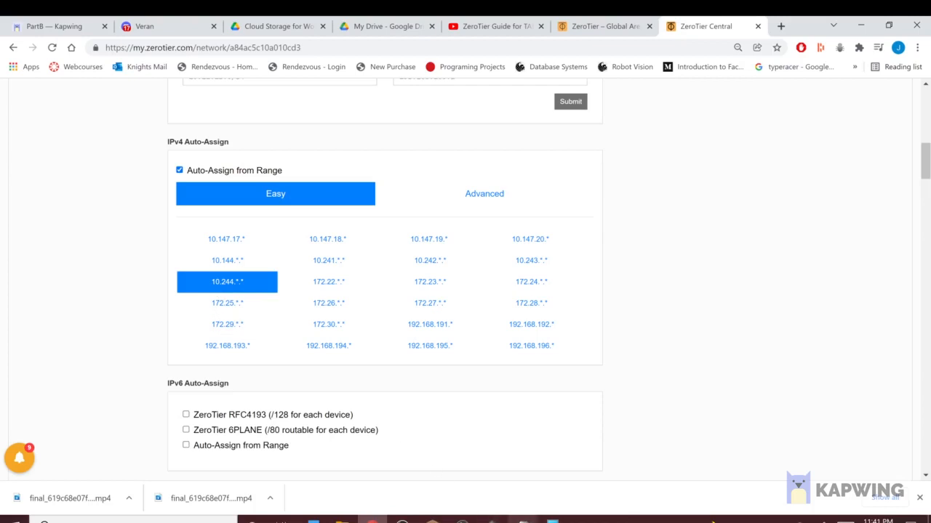
- Examine the Notepad notes on how the multicast address is formed from the 10.244.*.* network subnet
{"action": "left_click", "coordinate": [522, 521]}
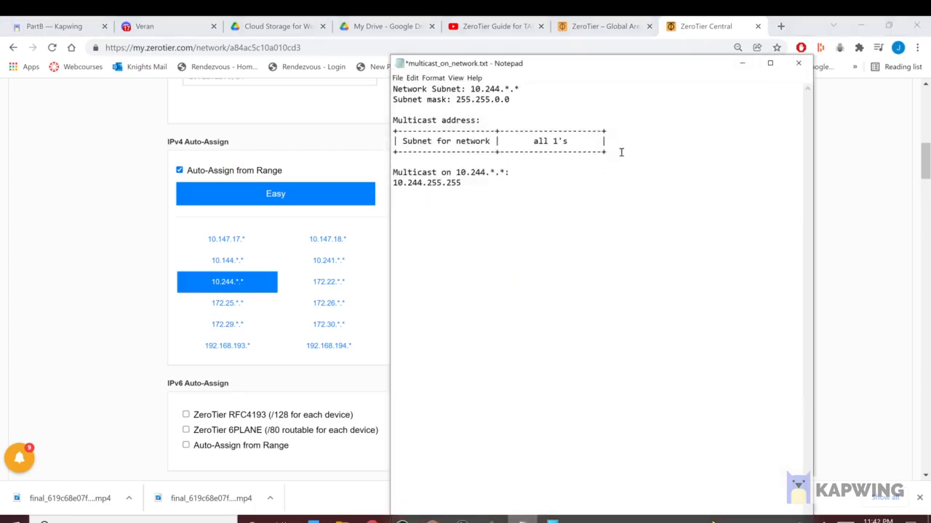
{"action": "left_click_drag", "start_coordinate": [621, 152], "coordinate": [397, 132]}
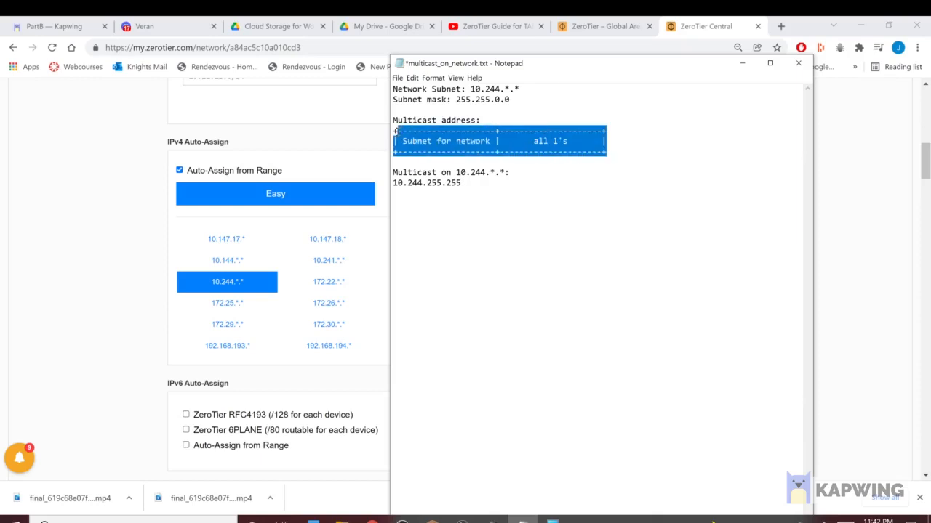
{"action": "left_click", "coordinate": [487, 197]}
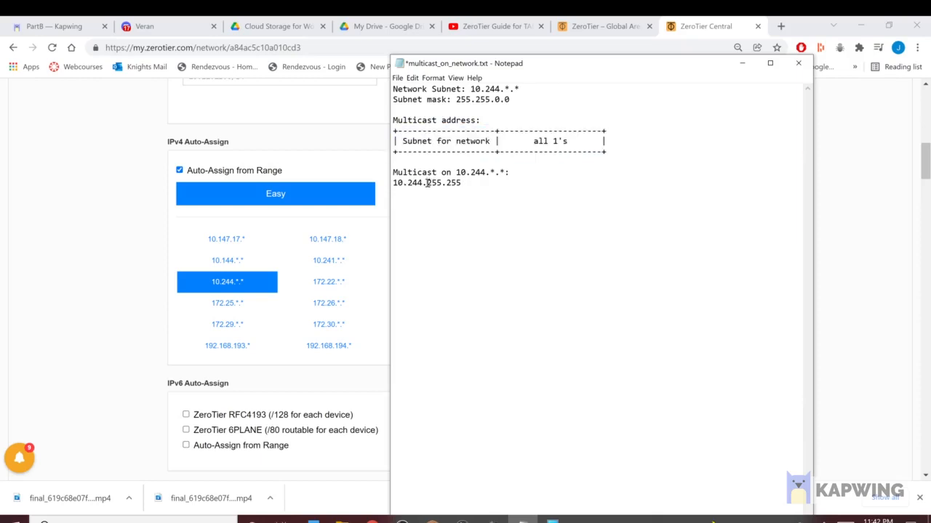
{"action": "left_click_drag", "start_coordinate": [426, 182], "coordinate": [461, 184]}
{"action": "left_click", "coordinate": [412, 195]}
{"action": "left_click_drag", "start_coordinate": [397, 183], "coordinate": [471, 185]}
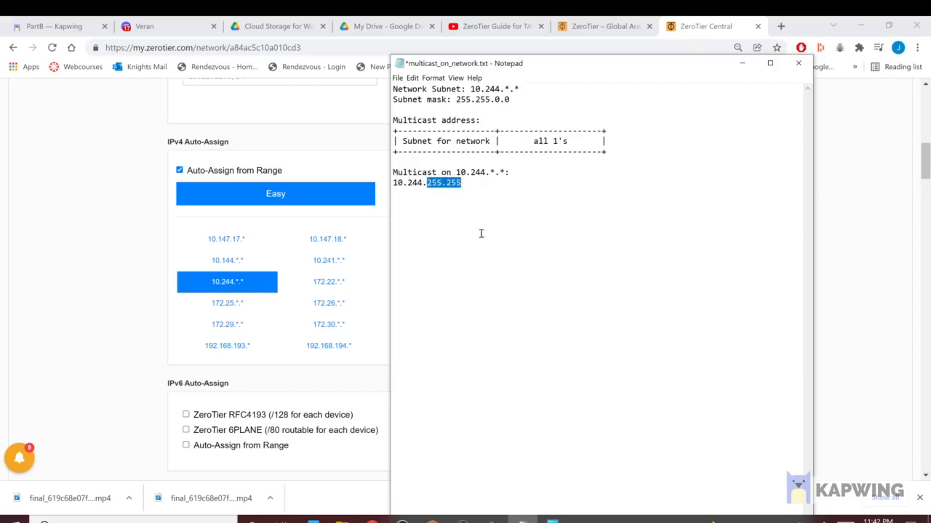
{"action": "left_click", "coordinate": [485, 261]}
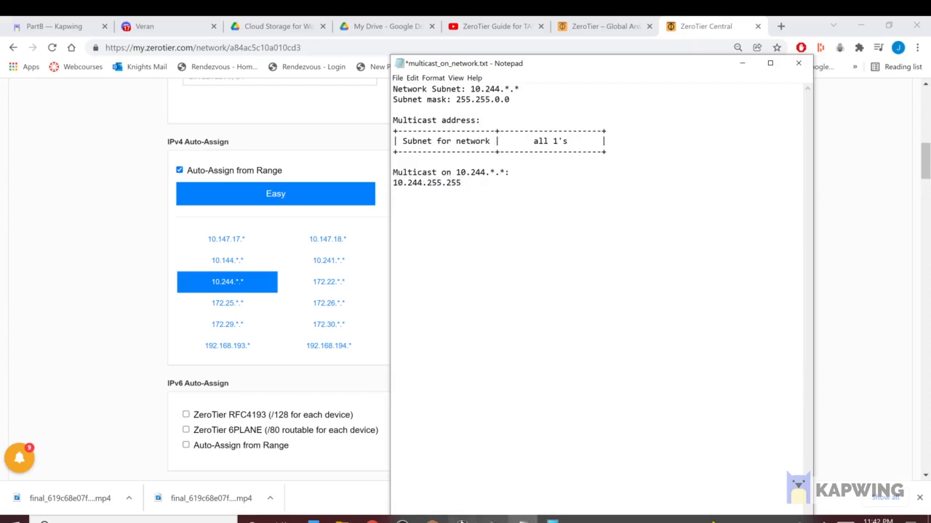
- Switch back to the Unreal Editor and set the scene's multicast address to 10.244.255.255 and wait time to 5
{"action": "left_click", "coordinate": [462, 521]}
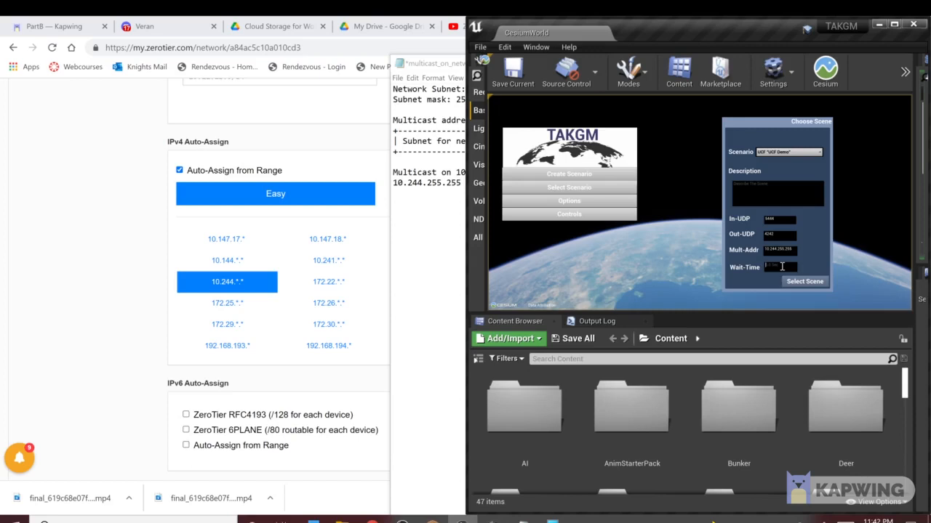
{"action": "type", "text": "5"}
- Switch to WinTAK and review the Default network input's protocol, host address and port, accepting its settings
{"action": "left_click", "coordinate": [493, 519]}
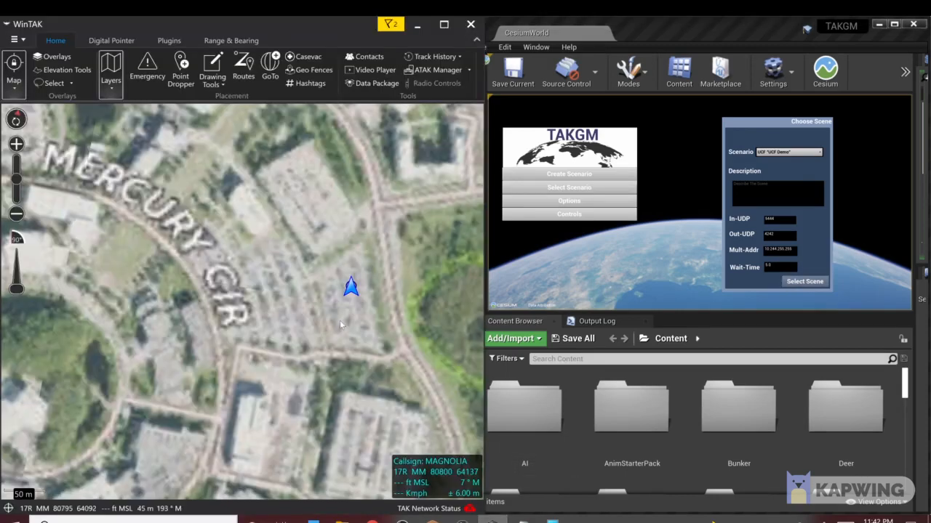
{"action": "left_click", "coordinate": [16, 39]}
{"action": "left_click", "coordinate": [61, 217]}
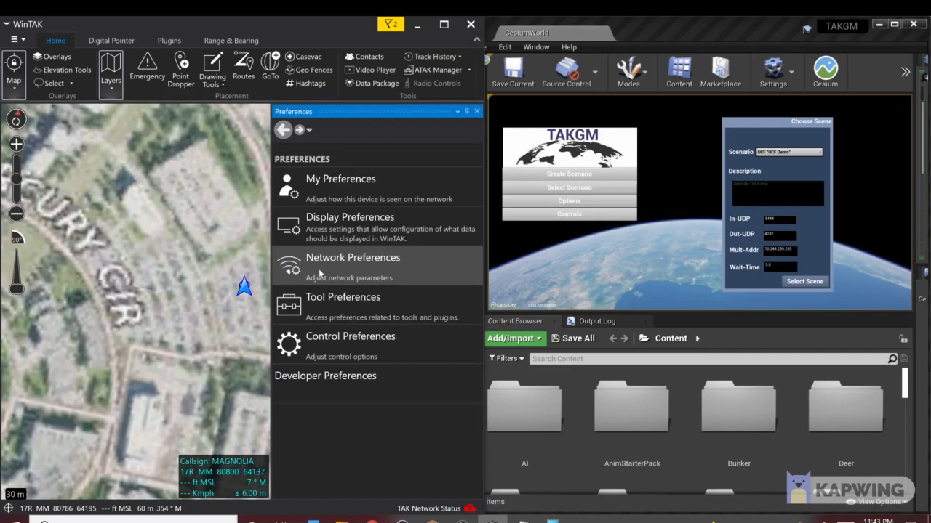
{"action": "left_click", "coordinate": [319, 272]}
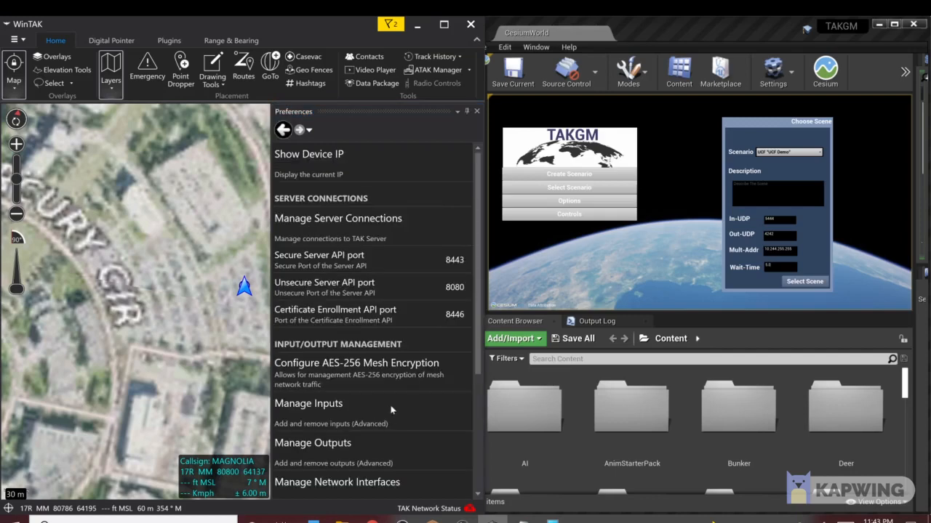
{"action": "scroll", "coordinate": [390, 411], "scroll_direction": "down", "scroll_amount": 3}
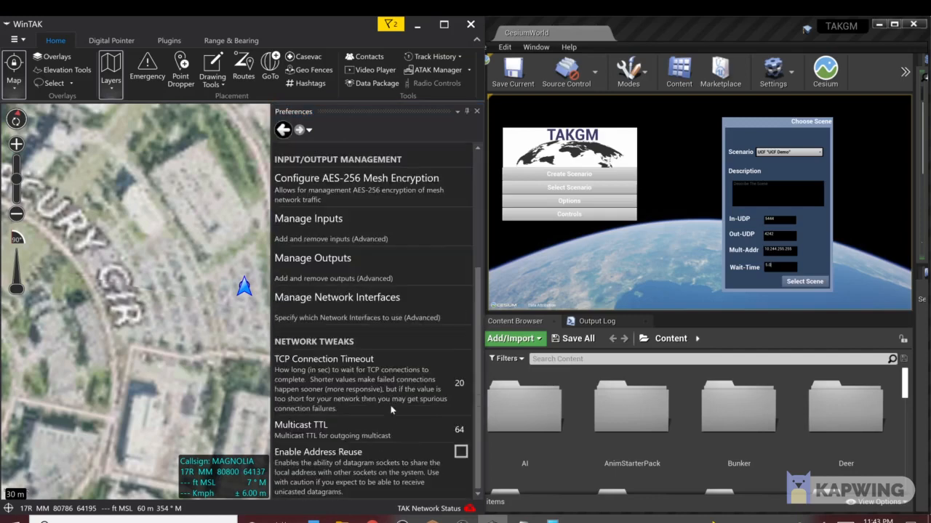
{"action": "left_click", "coordinate": [306, 224]}
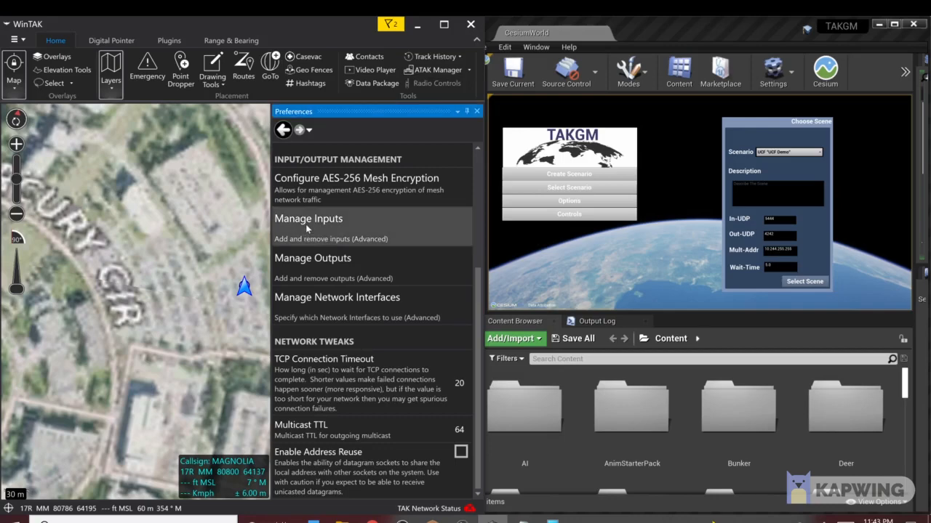
{"action": "double_click", "coordinate": [305, 224]}
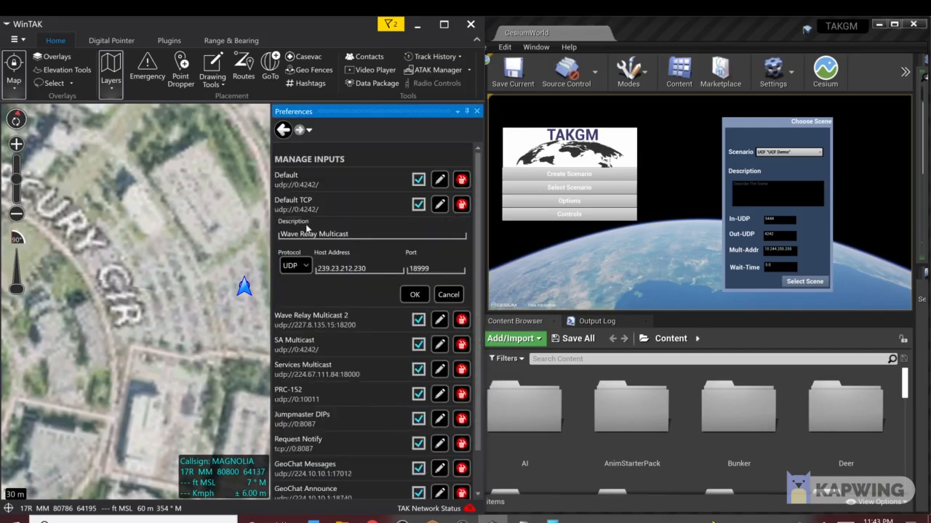
{"action": "left_click", "coordinate": [453, 299]}
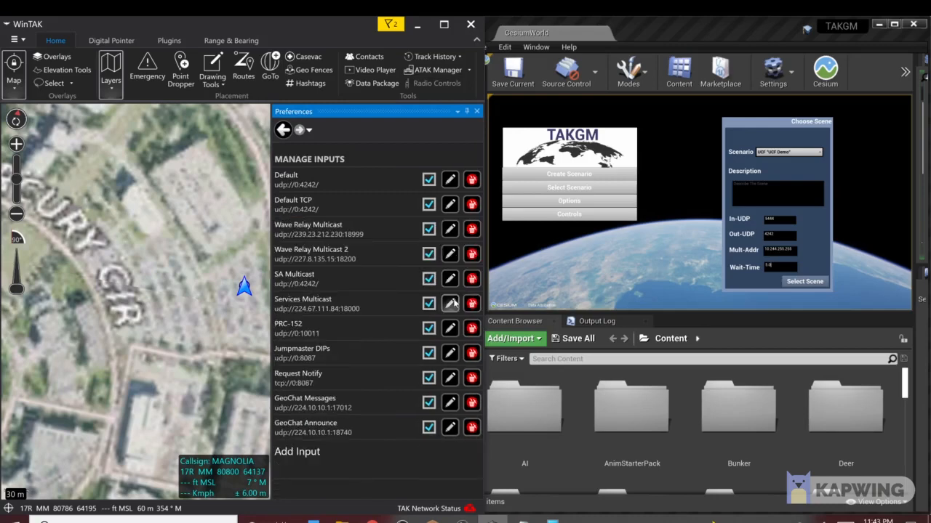
{"action": "double_click", "coordinate": [290, 185]}
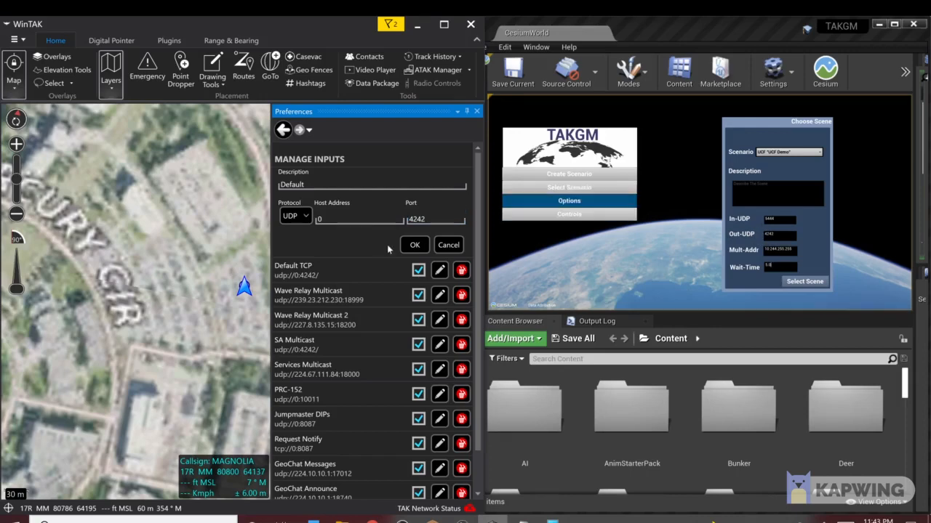
{"action": "left_click", "coordinate": [415, 245]}
- Review the SA Multicast network output's protocol, host address, port and message type, accepting its settings
{"action": "left_click", "coordinate": [282, 129]}
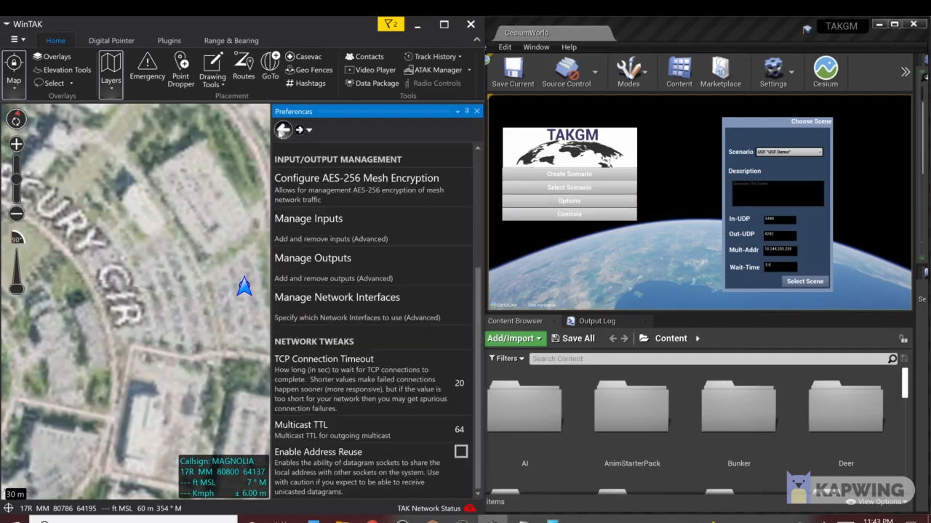
{"action": "left_click", "coordinate": [309, 283]}
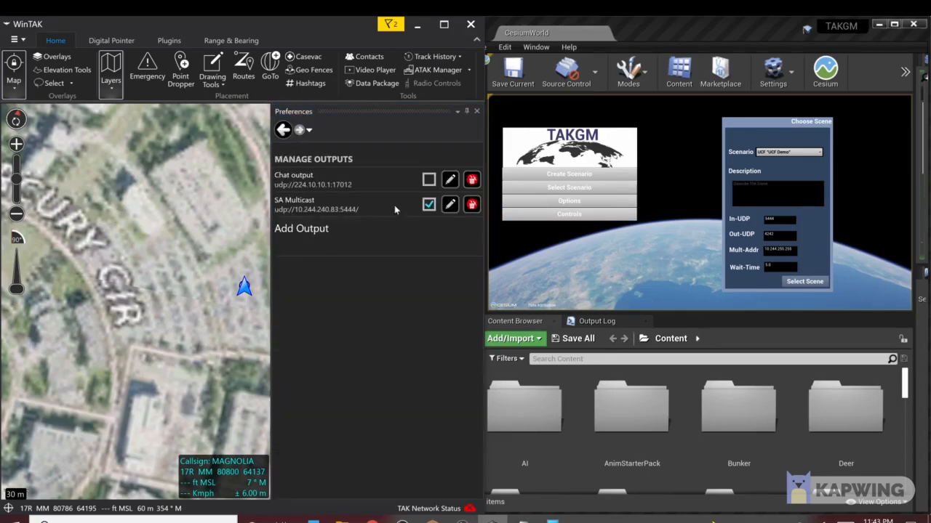
{"action": "double_click", "coordinate": [297, 207]}
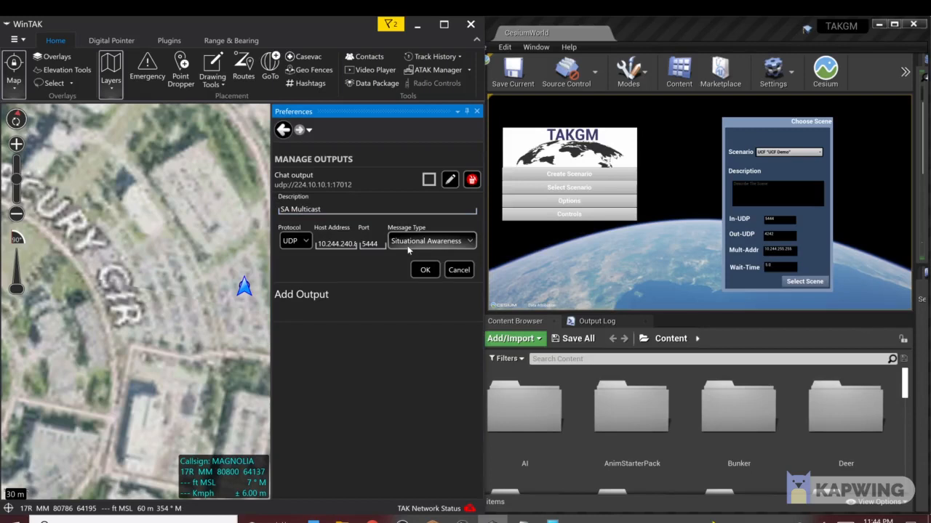
{"action": "left_click", "coordinate": [308, 245]}
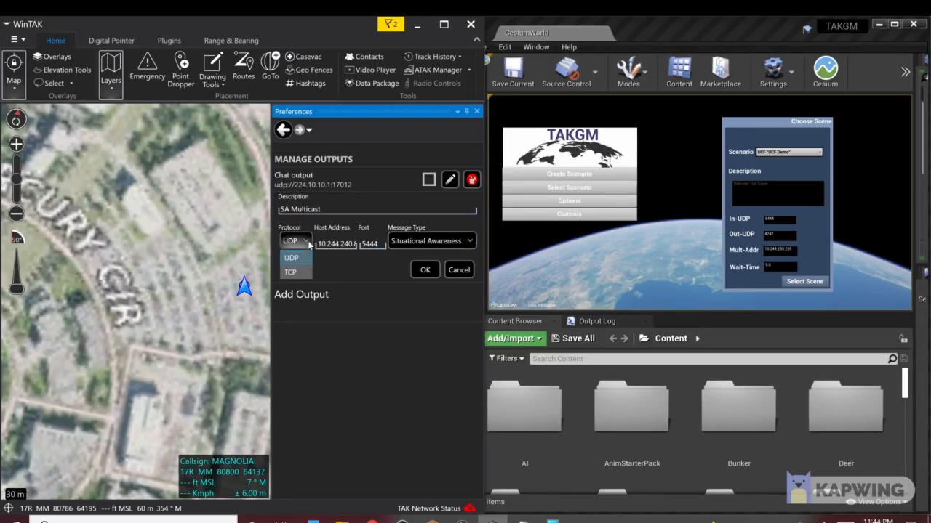
{"action": "left_click", "coordinate": [309, 245]}
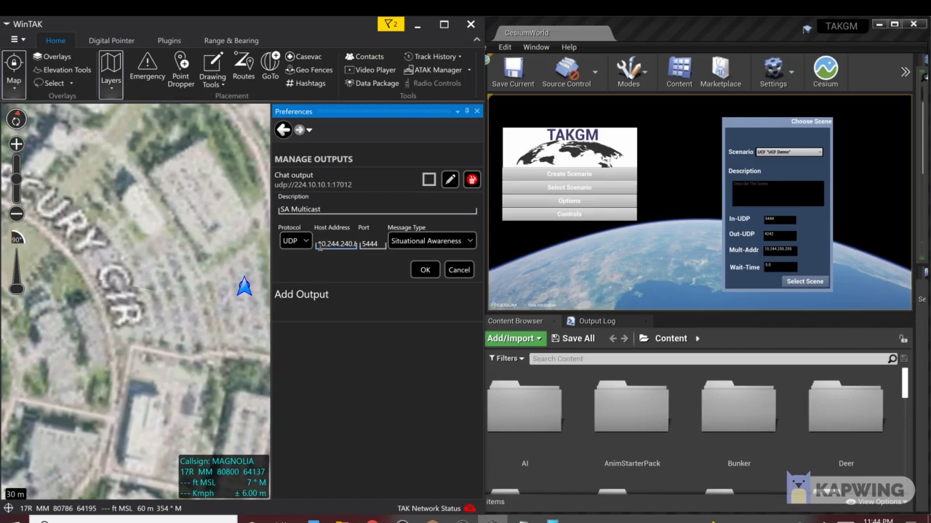
{"action": "mouse_move", "coordinate": [318, 245]}
{"action": "left_mouse_down"}
{"action": "mouse_move", "coordinate": [362, 248]}
{"action": "mouse_move", "coordinate": [317, 245]}
{"action": "left_mouse_up"}
{"action": "double_click", "coordinate": [337, 249]}
{"action": "left_click", "coordinate": [376, 245]}
{"action": "left_click", "coordinate": [426, 270]}
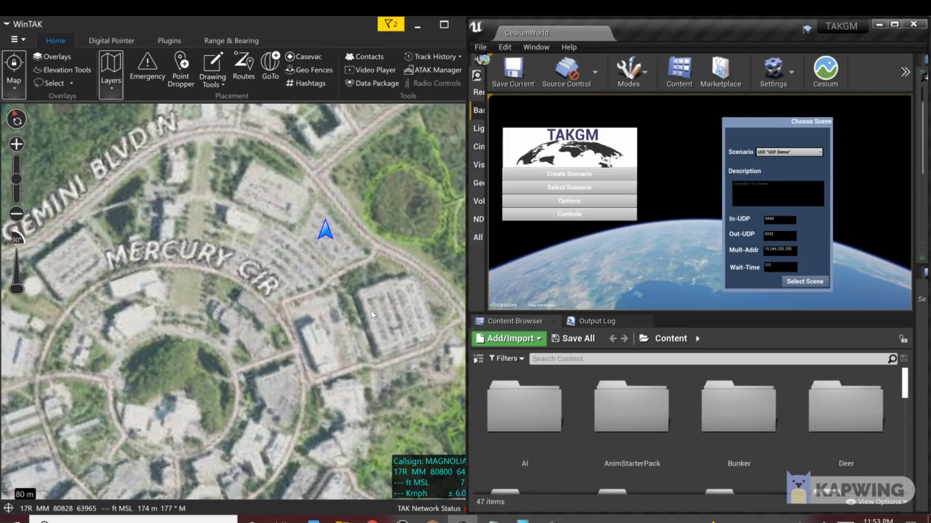
- Switch to the Unreal Editor, load the configured UCF Demo scene and look through its World Outliner list
{"action": "left_click", "coordinate": [799, 282]}
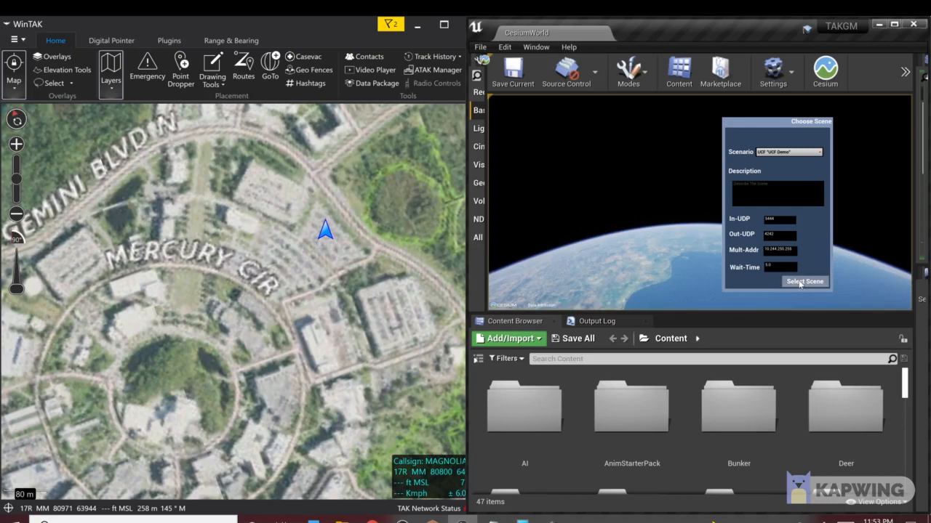
{"action": "left_click", "coordinate": [800, 282]}
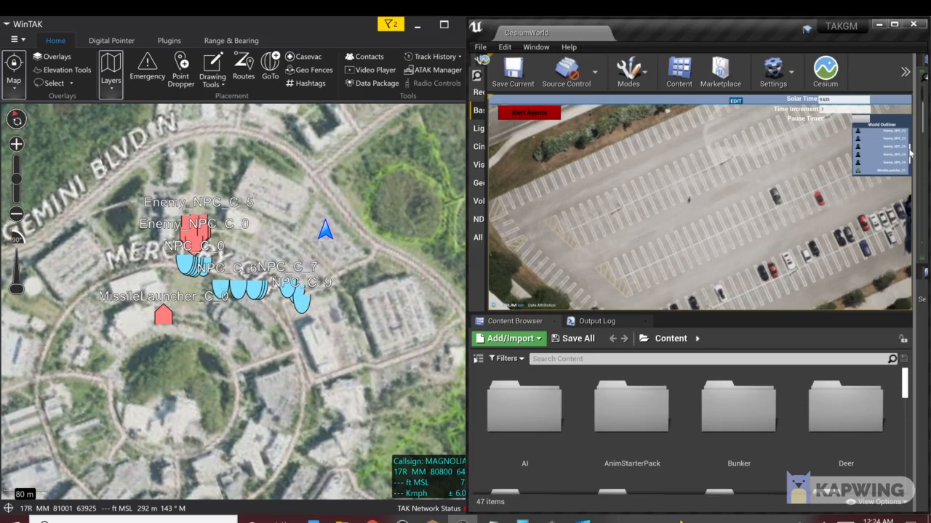
{"action": "left_click_drag", "start_coordinate": [910, 154], "coordinate": [910, 169]}
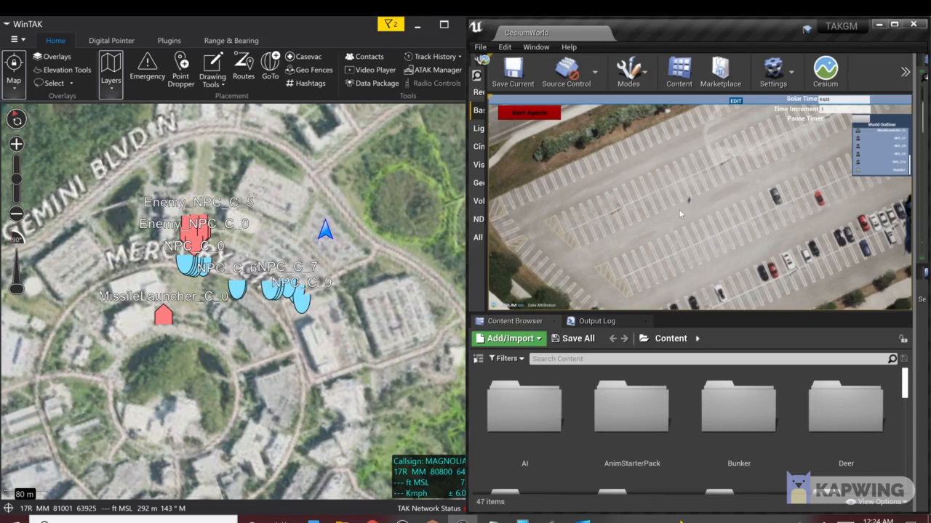